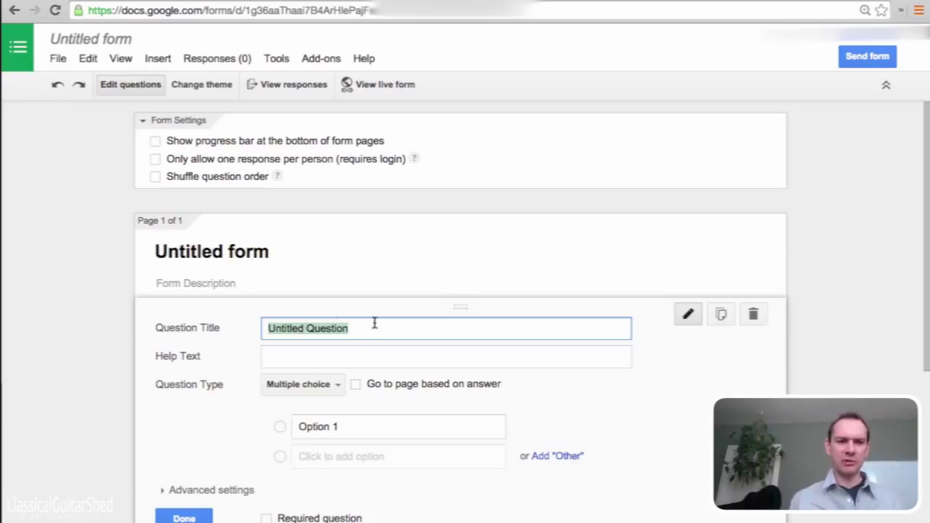
Replace the placeholder question title with 'Did I practice 5 days this week?'
{"action": "left_click", "coordinate": [367, 324]}
{"action": "left_click_drag", "start_coordinate": [368, 324], "coordinate": [224, 329]}
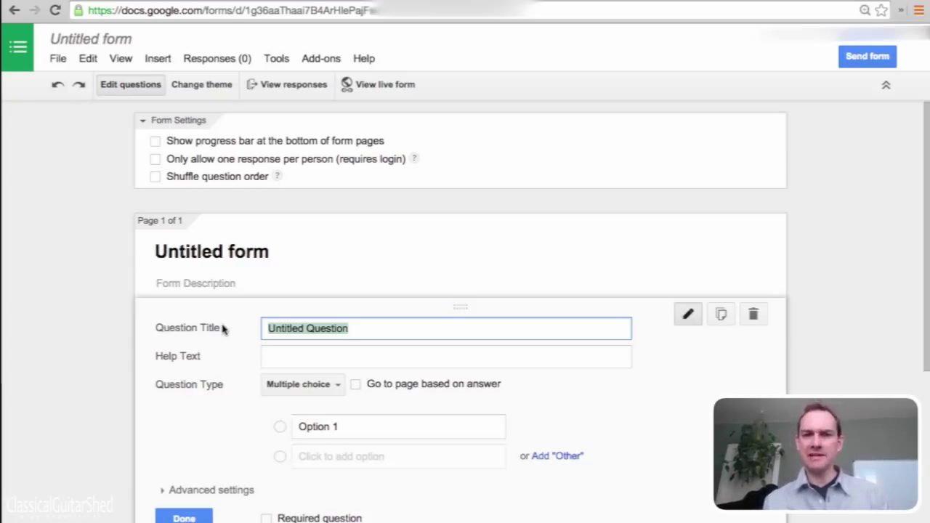
{"action": "type", "text": "Did I practice 5 days the"}
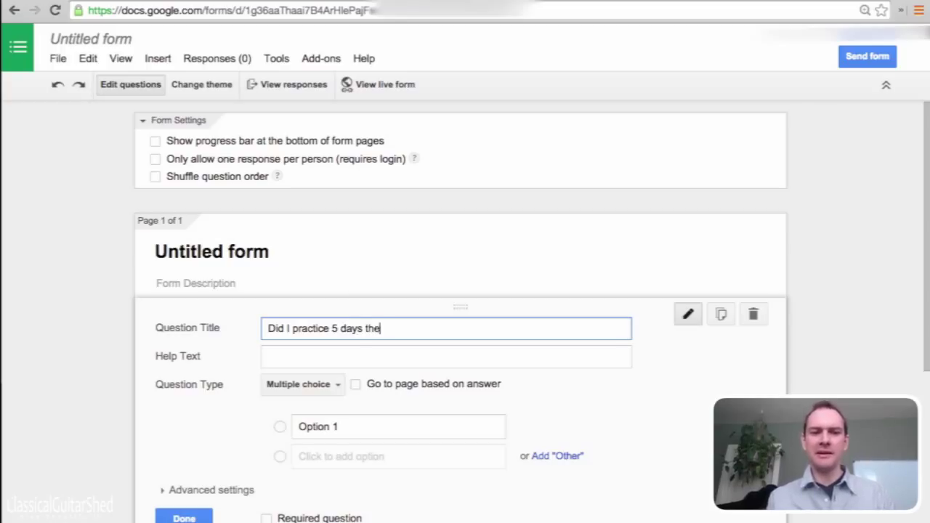
{"action": "key", "text": "BackSpace"}
{"action": "type", "text": "is week?"}
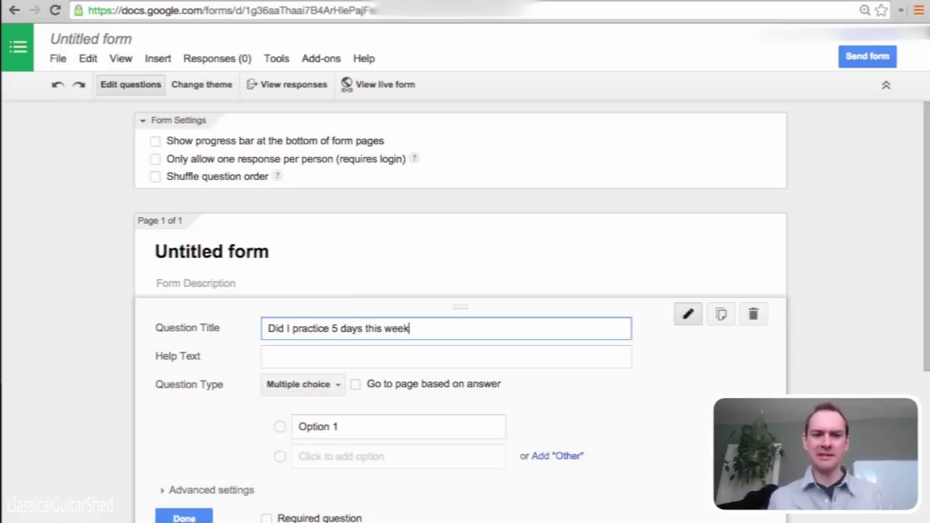
Keep Multiple choice as the question type after browsing the type list
{"action": "left_click", "coordinate": [336, 387]}
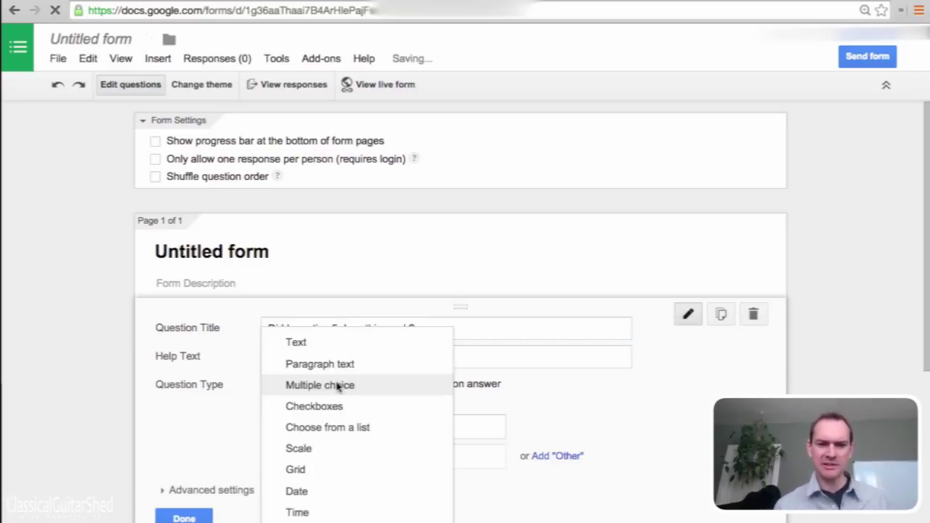
{"action": "left_click", "coordinate": [336, 387]}
{"action": "left_click", "coordinate": [337, 387]}
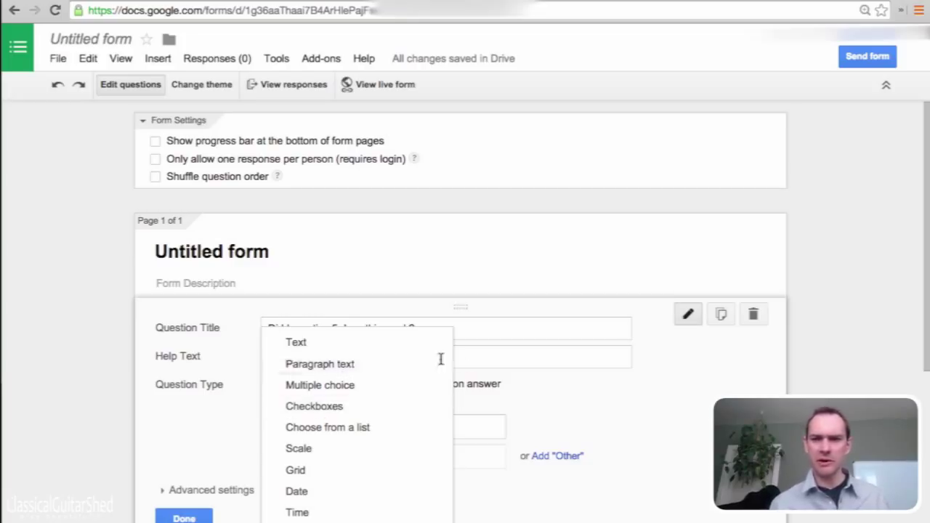
{"action": "left_click", "coordinate": [315, 385]}
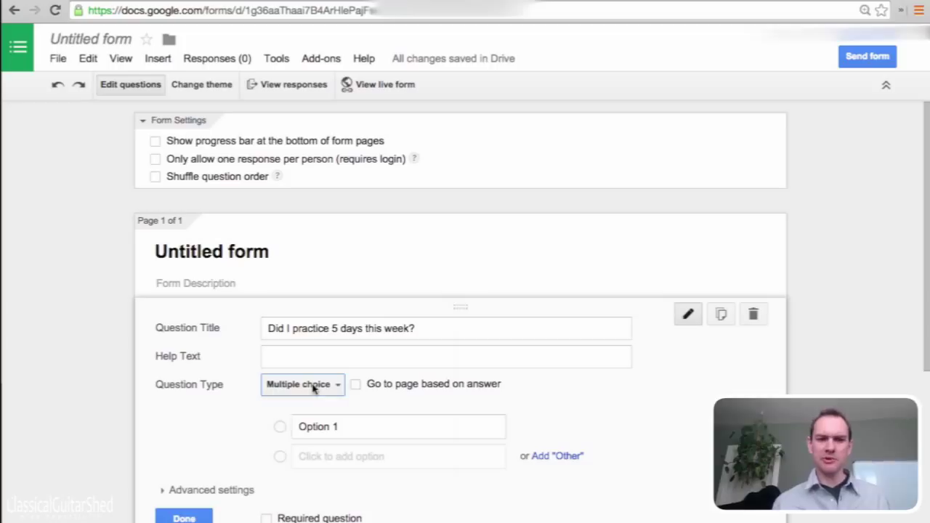
Enter 'yes' as the first answer option and add 'no' as the second
{"action": "left_click", "coordinate": [336, 426]}
{"action": "type", "text": "yeah"}
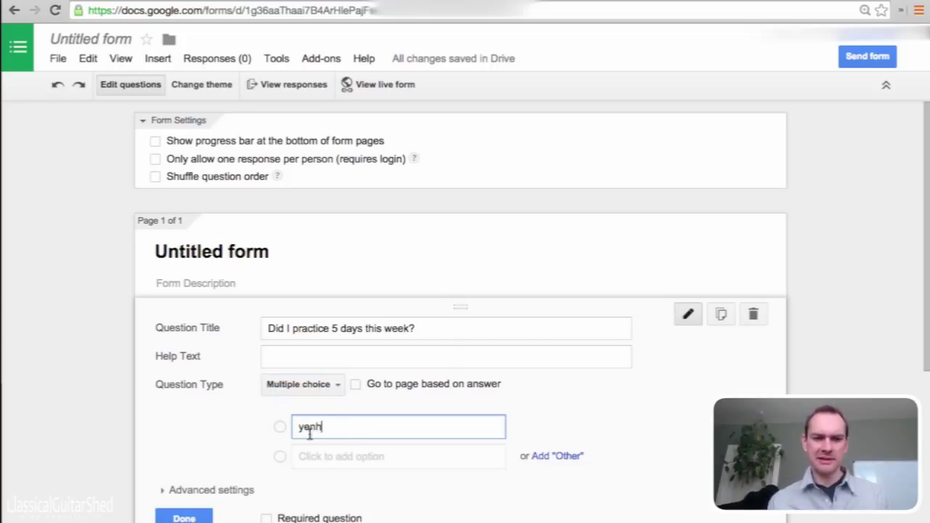
{"action": "key", "text": "BackSpace"}
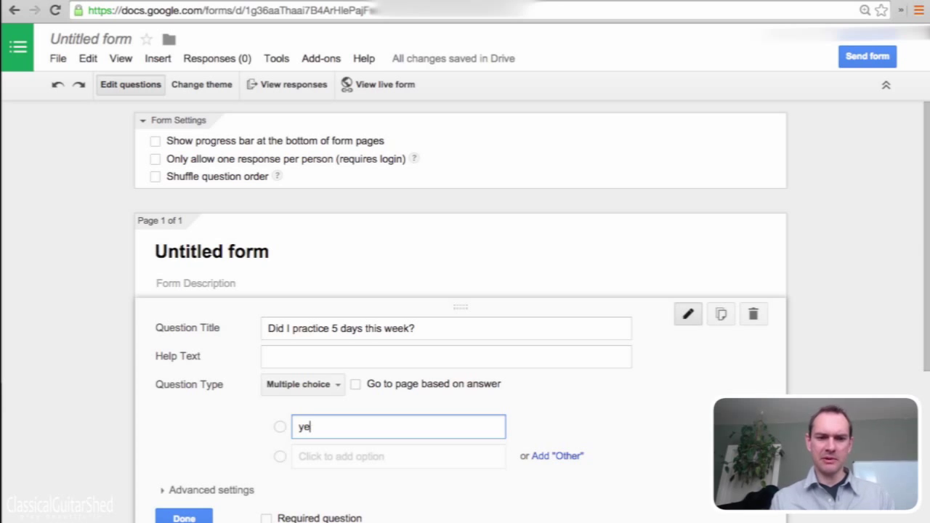
{"action": "left_click", "coordinate": [312, 463]}
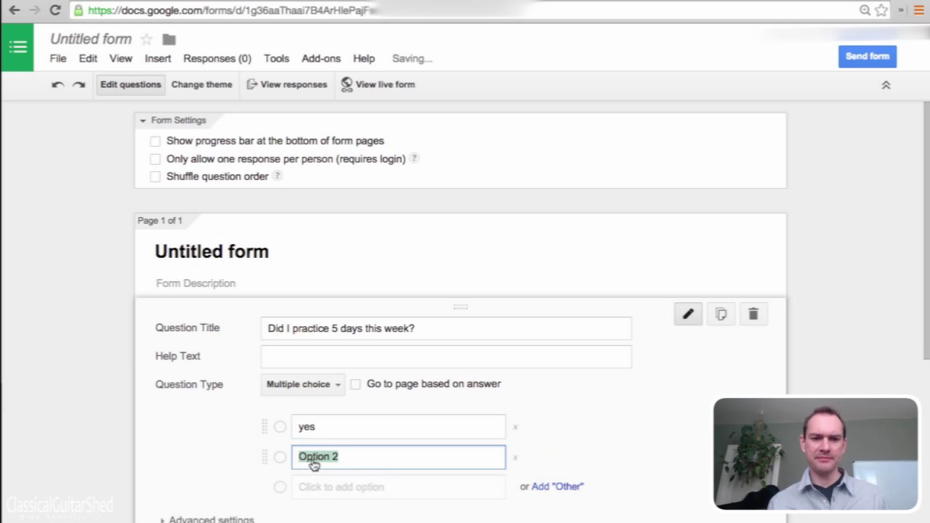
{"action": "type", "text": "no"}
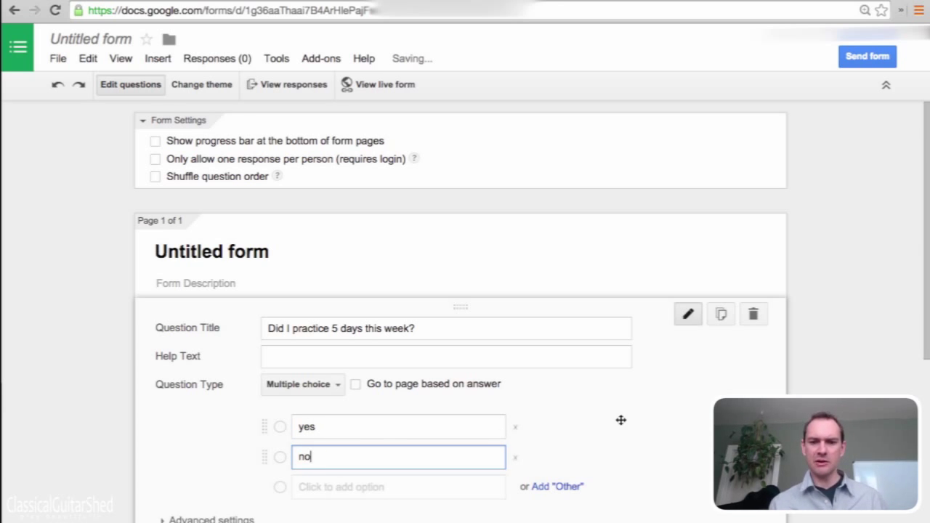
{"action": "scroll", "coordinate": [620, 419], "scroll_direction": "down", "scroll_amount": 2}
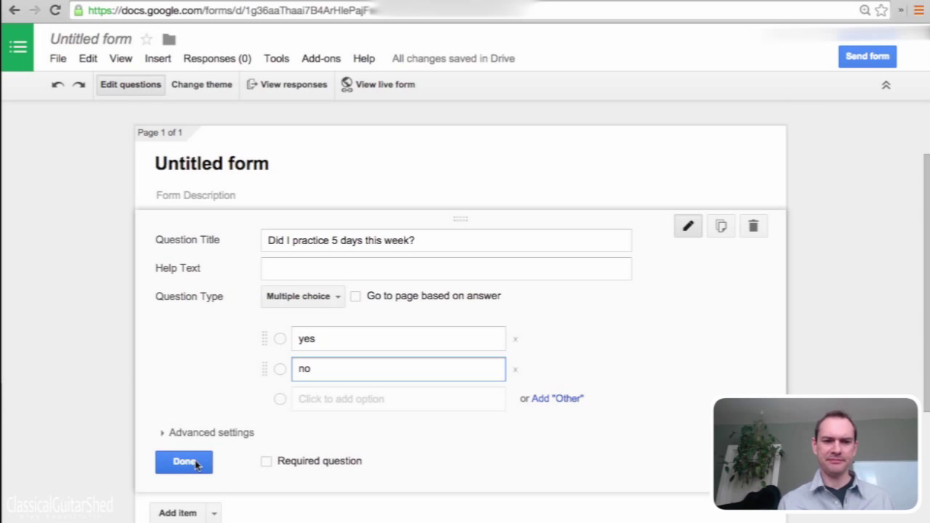
Finish the yes/no question and insert a new blank question below it
{"action": "left_click", "coordinate": [193, 463]}
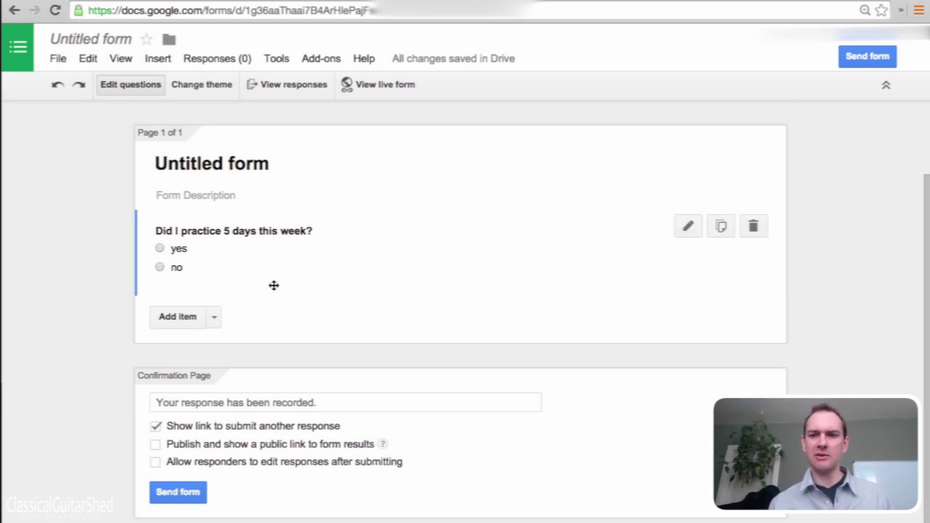
{"action": "scroll", "coordinate": [366, 337], "scroll_direction": "down", "scroll_amount": 1}
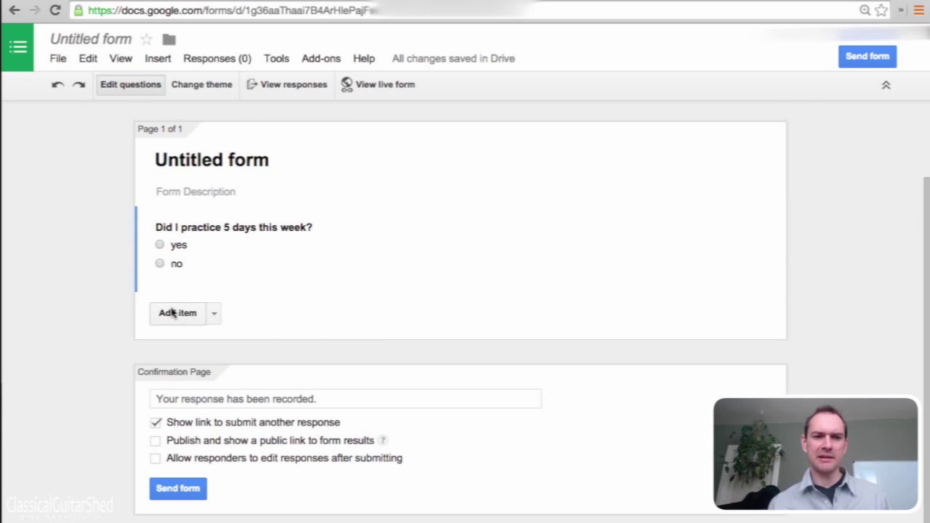
{"action": "left_click", "coordinate": [173, 313]}
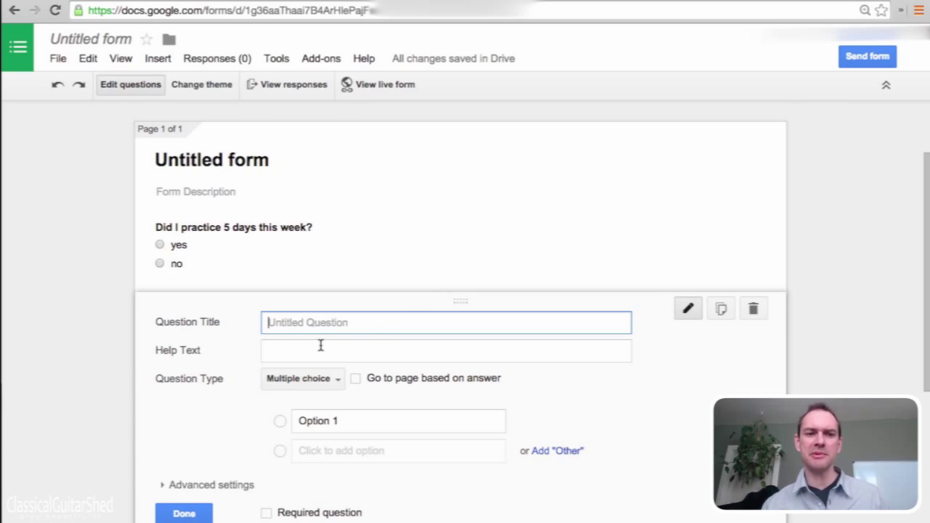
Replace 'Untitled form' with the title 'Practice Check-in' and confirm it
{"action": "scroll", "coordinate": [319, 344], "scroll_direction": "down", "scroll_amount": 4}
{"action": "scroll", "coordinate": [468, 334], "scroll_direction": "up", "scroll_amount": 5}
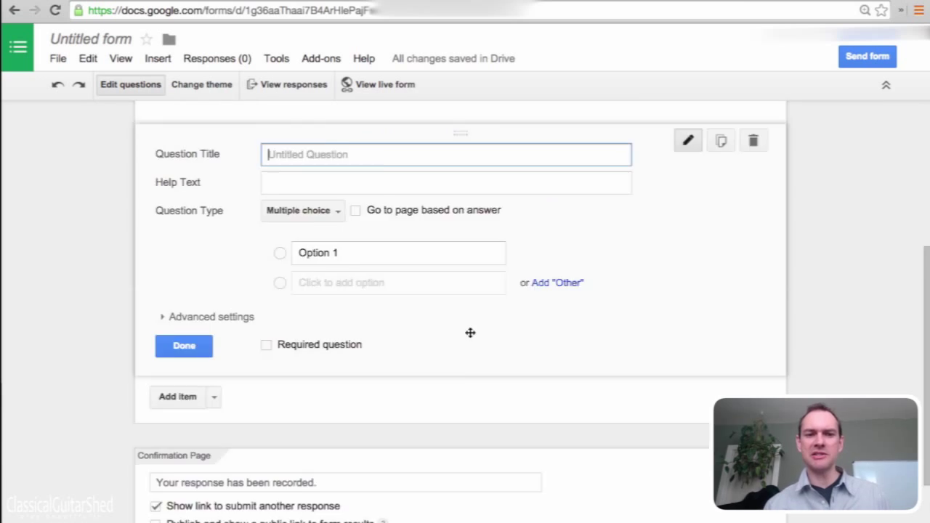
{"action": "left_click", "coordinate": [865, 149]}
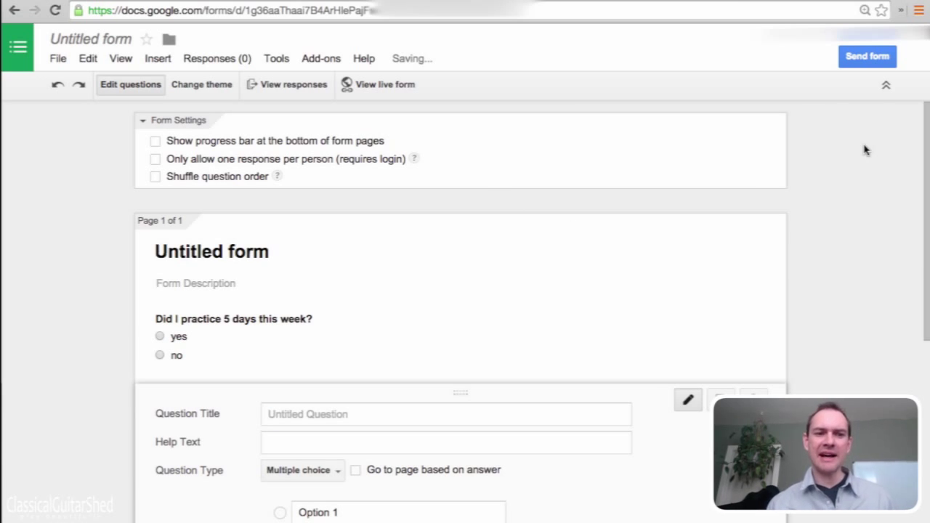
{"action": "left_click", "coordinate": [263, 252]}
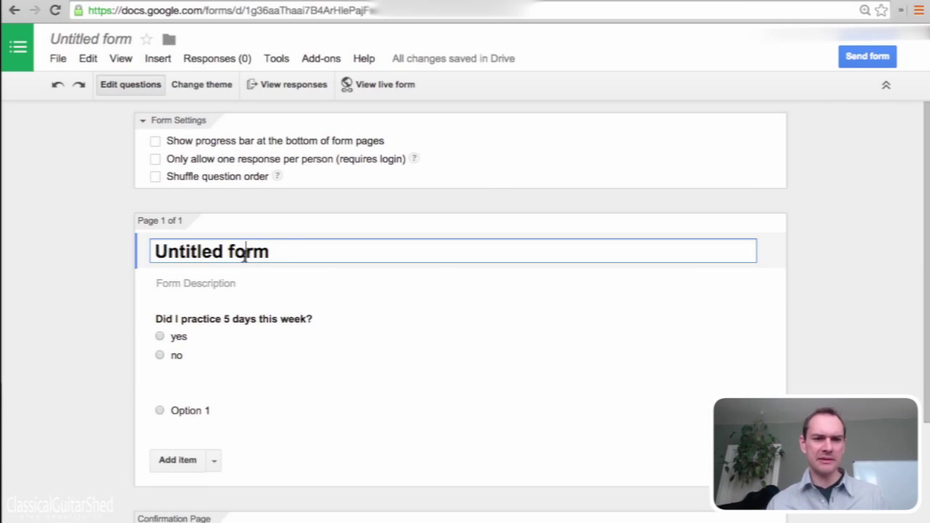
{"action": "left_click_drag", "start_coordinate": [290, 251], "coordinate": [76, 241]}
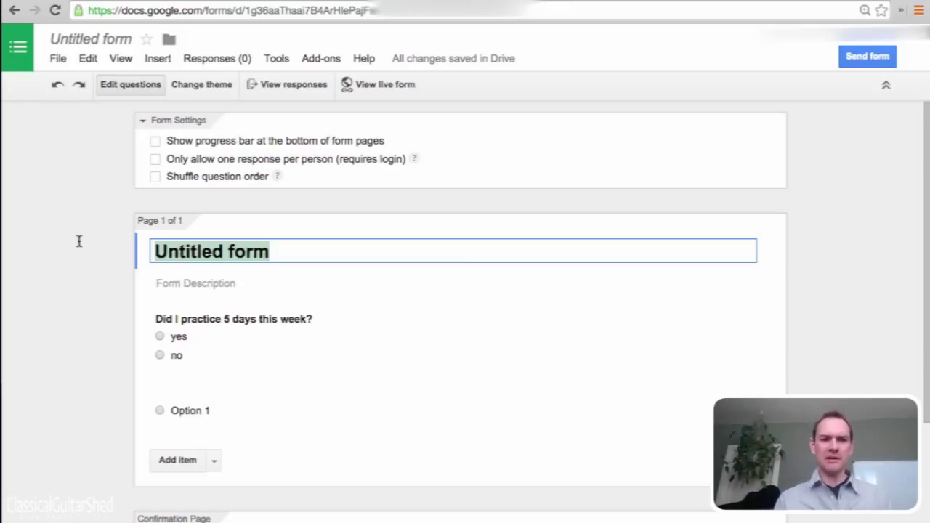
{"action": "type", "text": "Practe"}
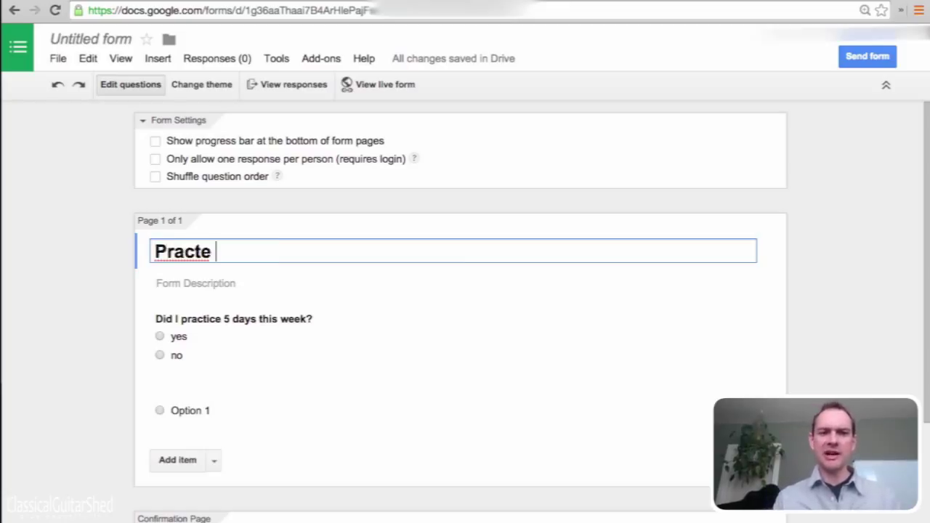
{"action": "key", "text": "BackSpace"}
{"action": "type", "text": "ice "}
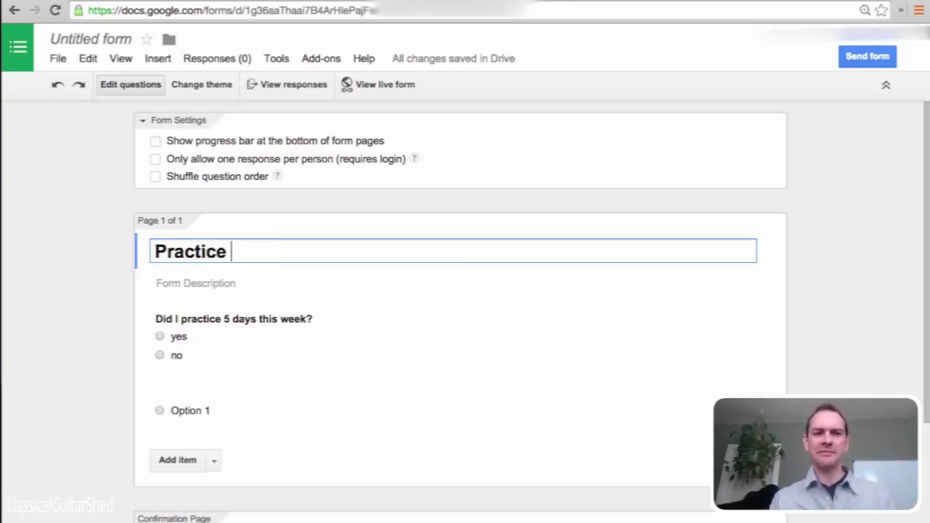
{"action": "type", "text": "Check-"}
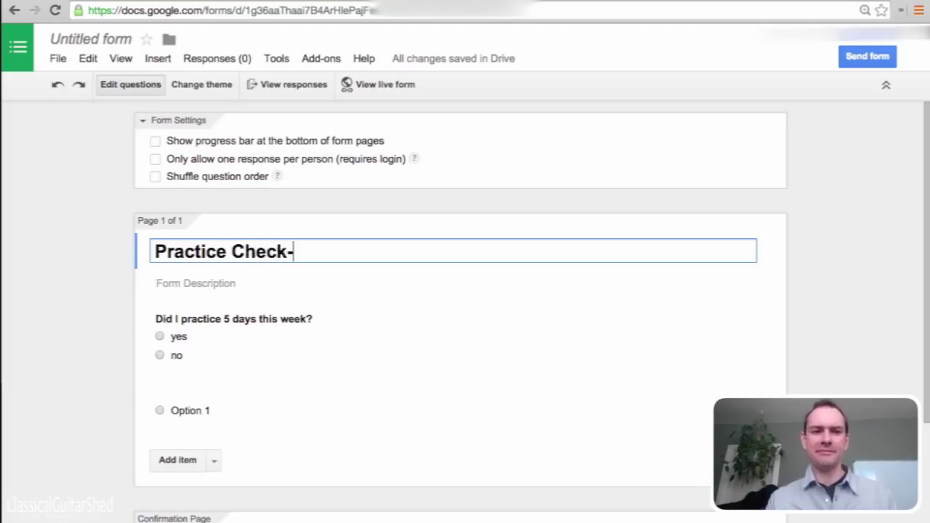
{"action": "type", "text": "in"}
{"action": "key", "text": "BackSpace"}
{"action": "type", "text": "in"}
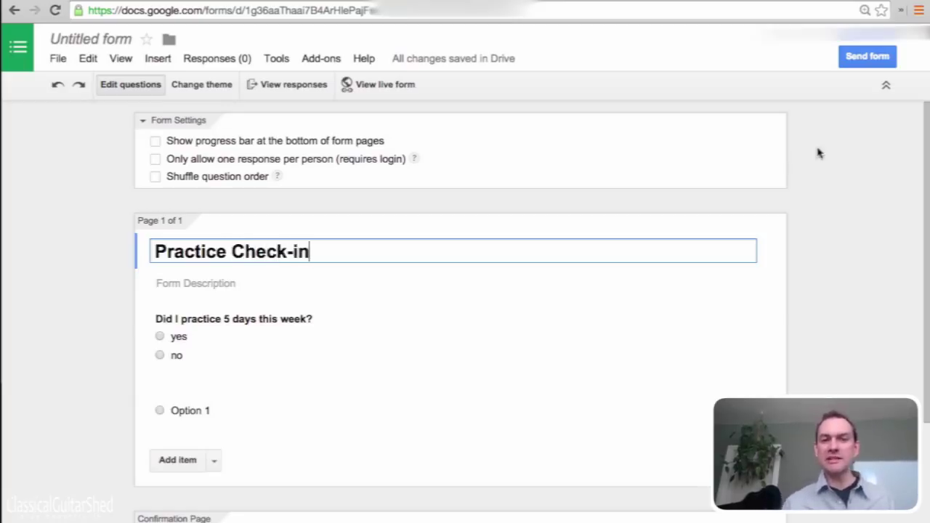
{"action": "left_click", "coordinate": [860, 199]}
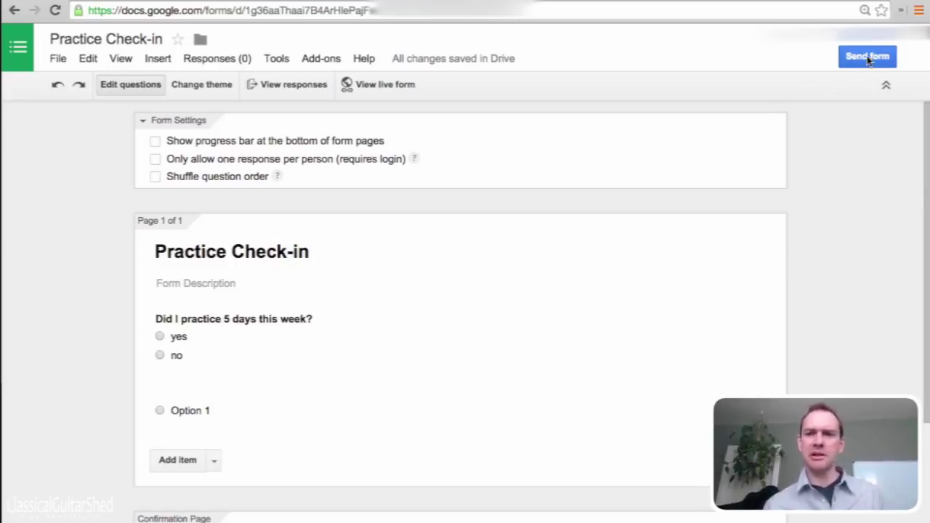
Send the form by email to your own Gmail address
{"action": "left_click", "coordinate": [868, 58]}
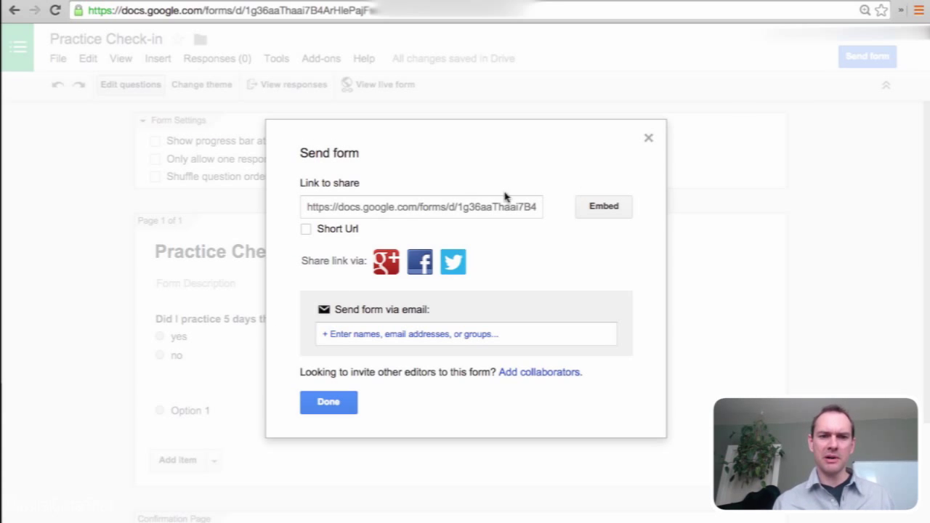
{"action": "left_click", "coordinate": [476, 334]}
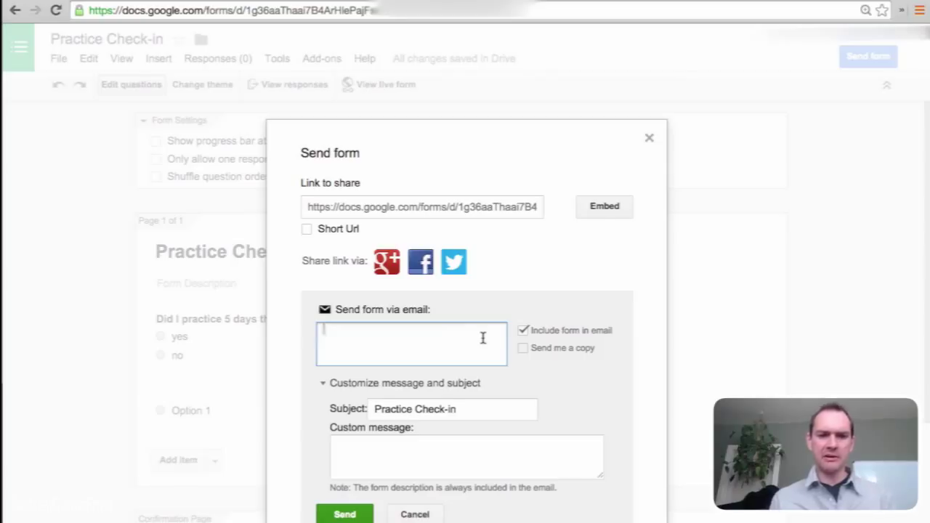
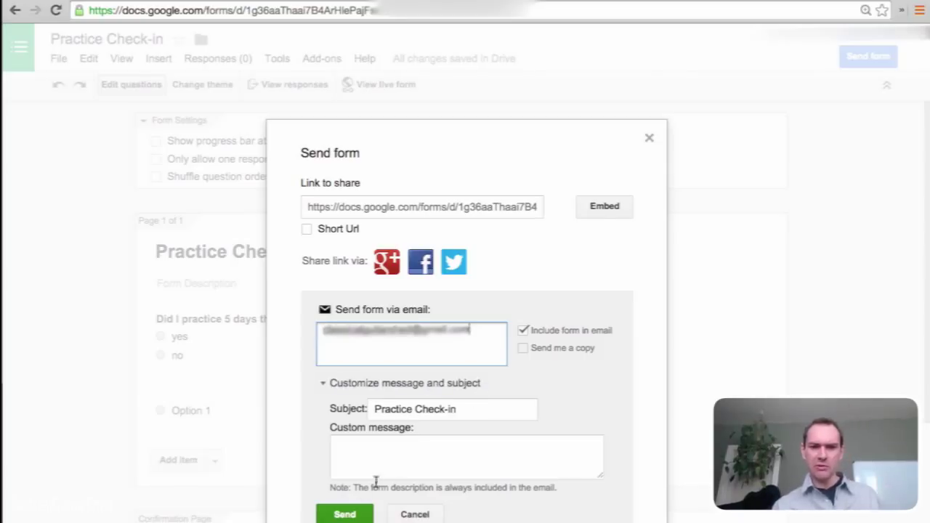
{"action": "left_click", "coordinate": [344, 514]}
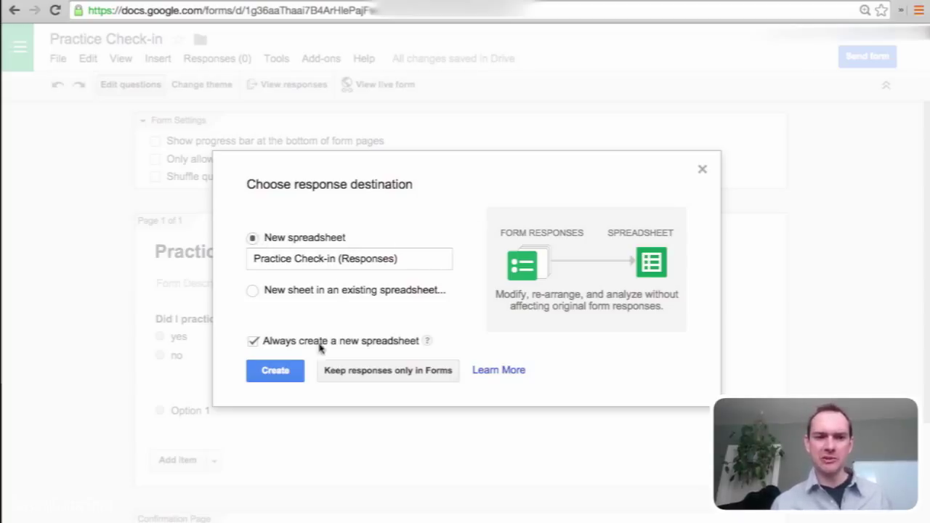
Turn off 'Always create a new spreadsheet' and create the 'Practice Check-in (Responses)' sheet
{"action": "left_click", "coordinate": [252, 341]}
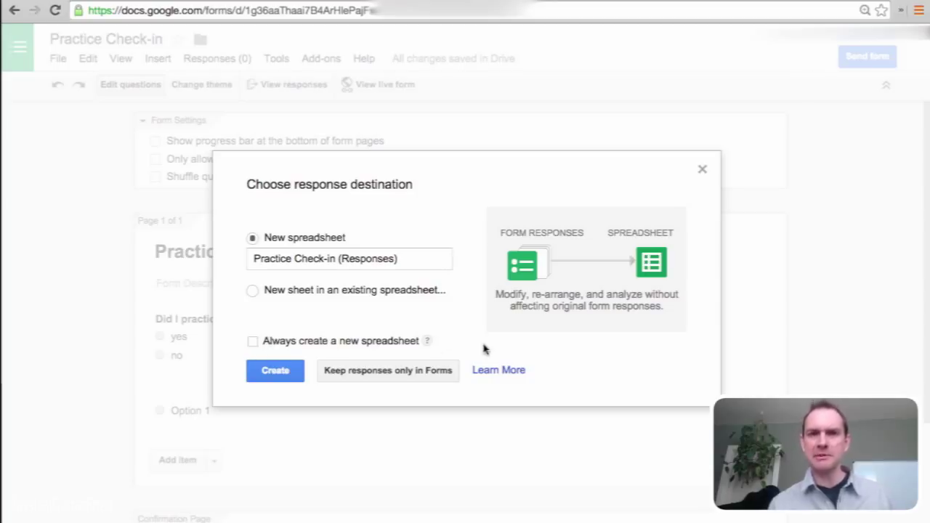
{"action": "left_click", "coordinate": [275, 371]}
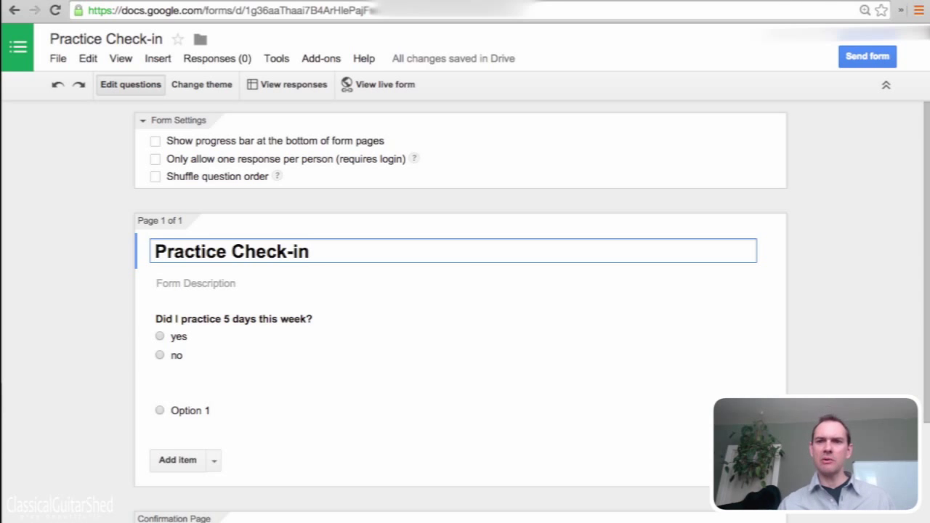
Search 'boomerang gmail' in a new tab and open the Boomerang for Gmail site
{"action": "key", "text": "ctrl+t"}
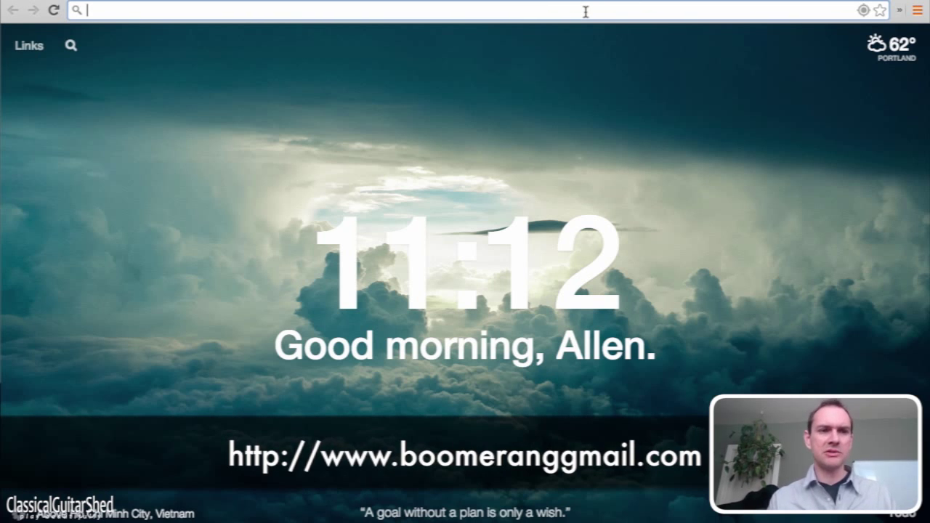
{"action": "type", "text": "boomer"}
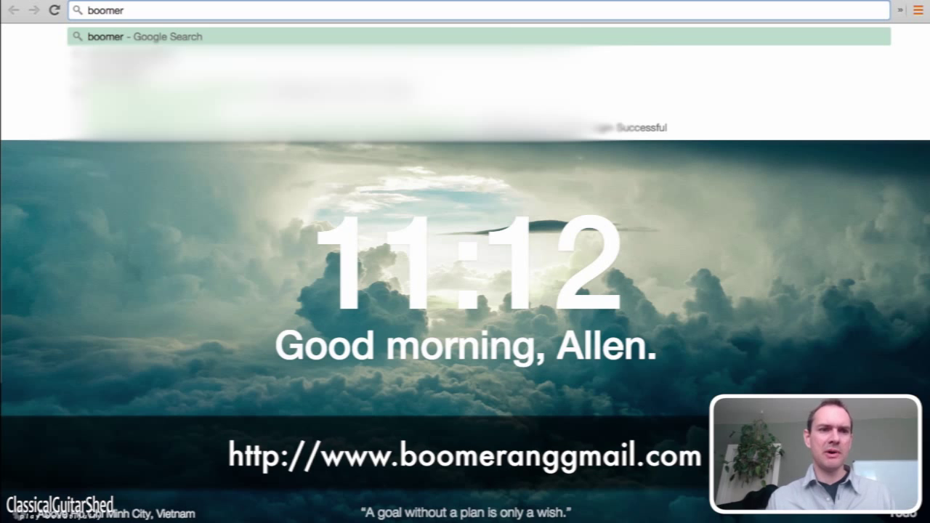
{"action": "type", "text": "ang gmail"}
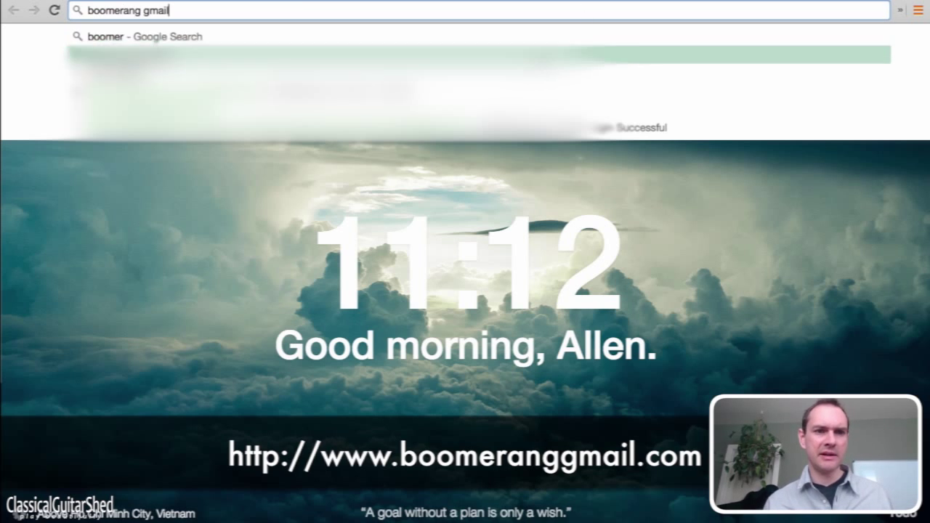
{"action": "key", "text": "Return"}
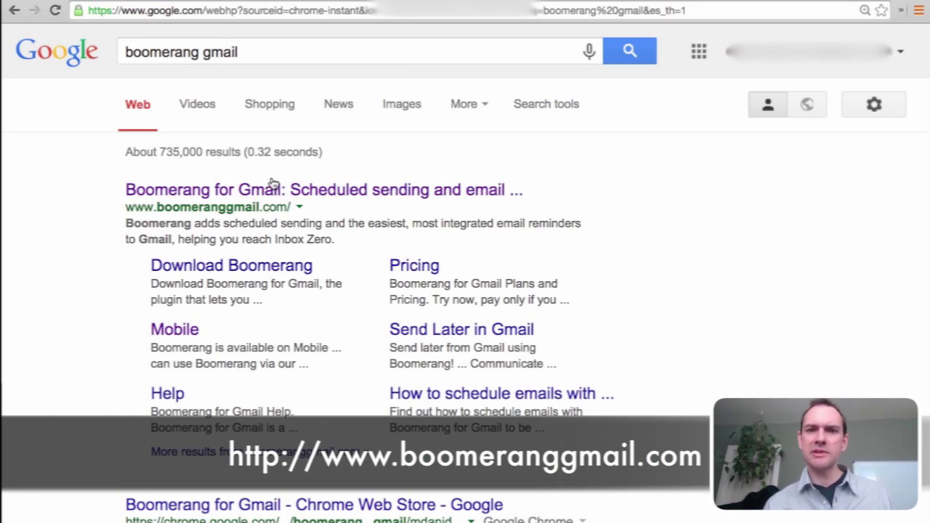
{"action": "left_click", "coordinate": [207, 194]}
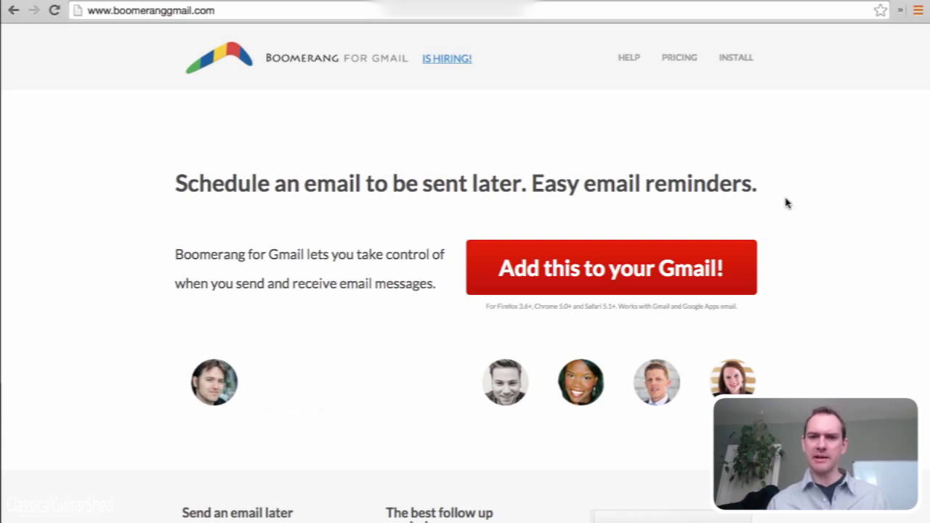
Add Boomerang to Gmail and approve installing the Boomerang Chrome extension
{"action": "left_click", "coordinate": [595, 272]}
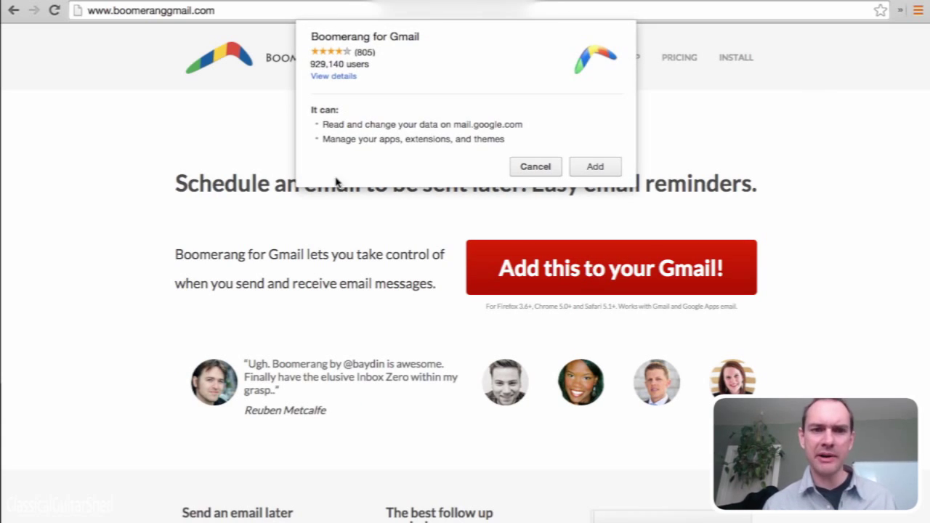
{"action": "left_click", "coordinate": [594, 166]}
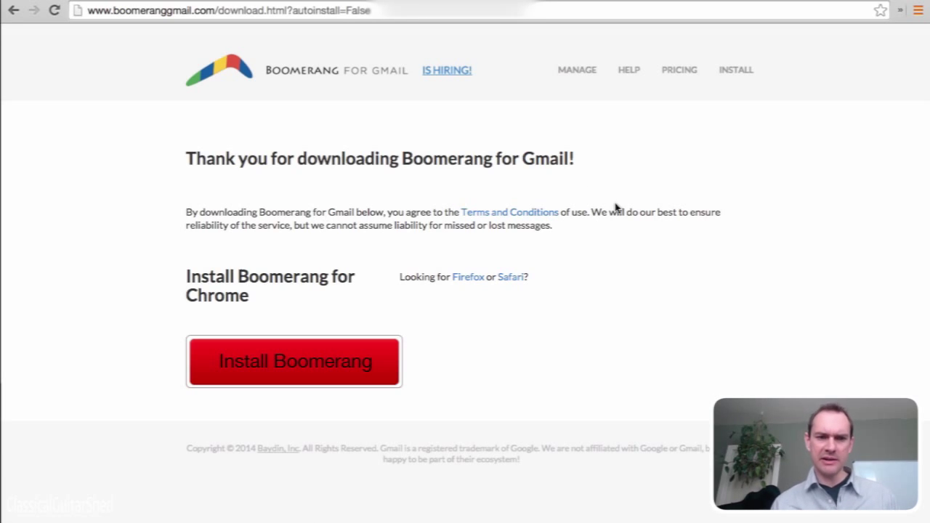
{"action": "left_click", "coordinate": [275, 371]}
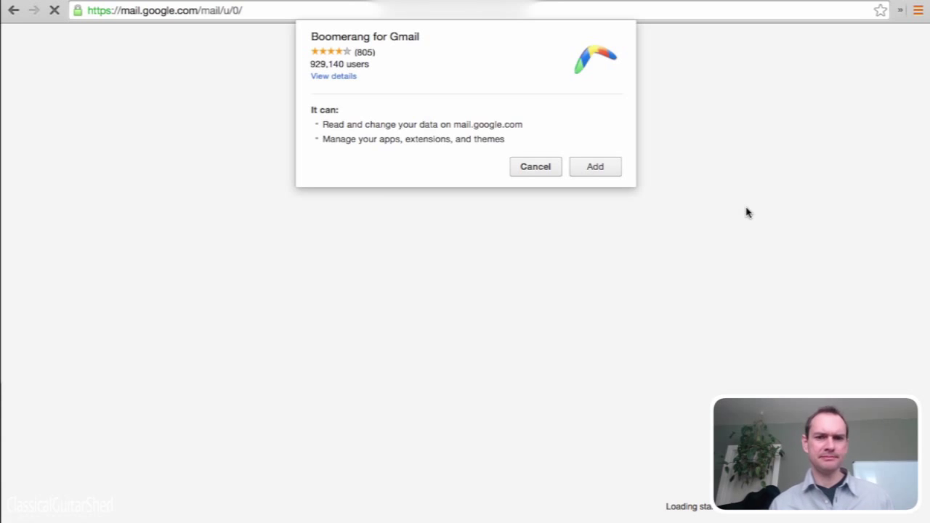
{"action": "left_click", "coordinate": [595, 167]}
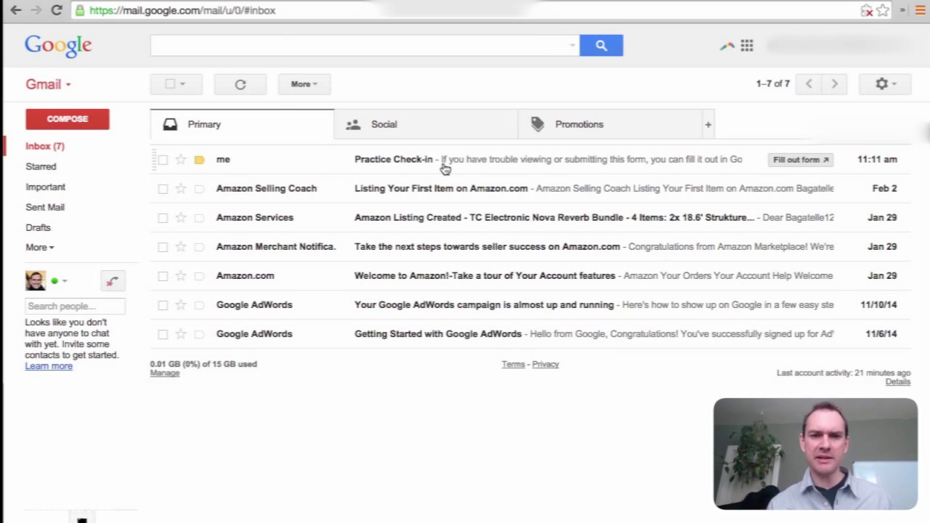
Open the Practice Check-in email and submit 'yes' in the embedded form
{"action": "left_click", "coordinate": [404, 160]}
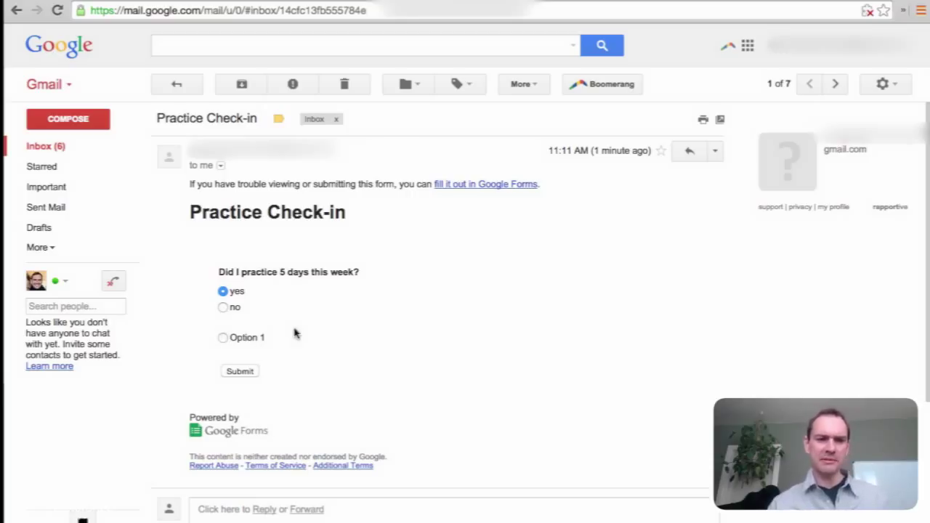
{"action": "left_click", "coordinate": [235, 374]}
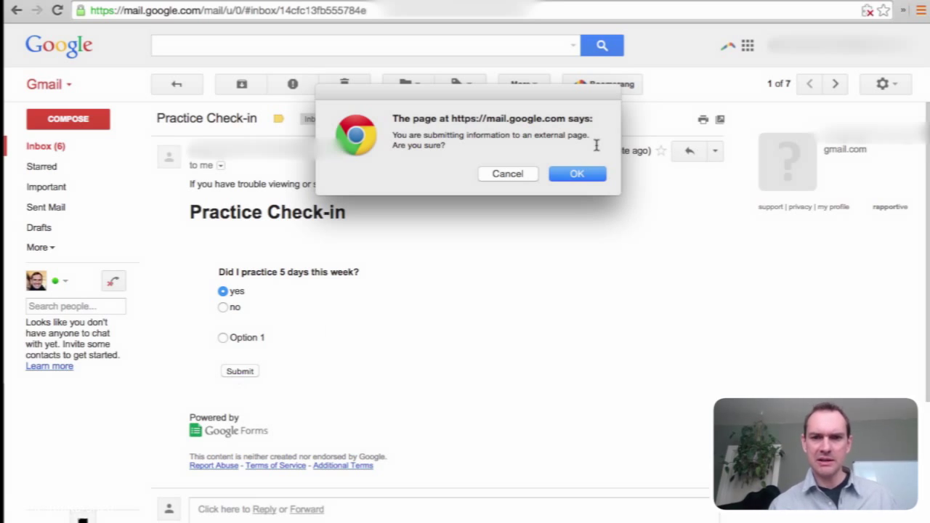
{"action": "left_click", "coordinate": [583, 176]}
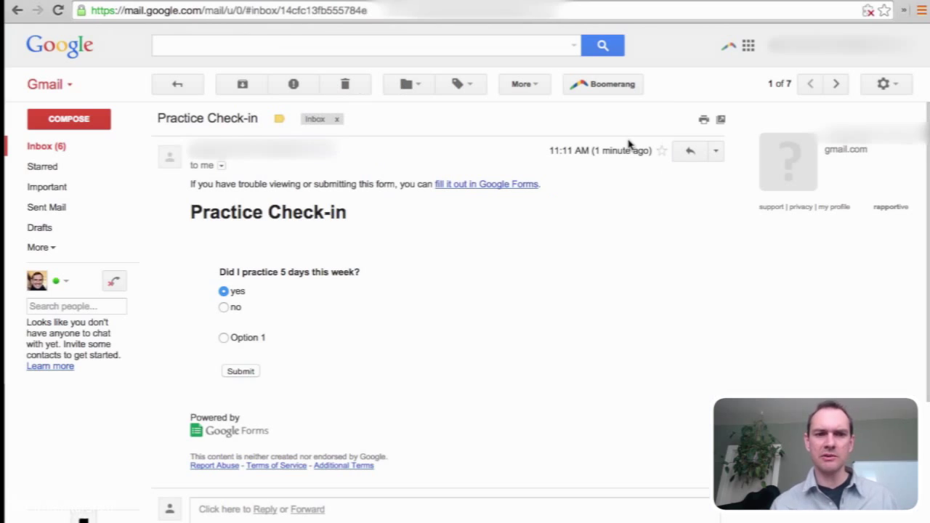
In Boomerang's scheduler, choose May 3, 2015 as the return date
{"action": "left_click", "coordinate": [593, 86]}
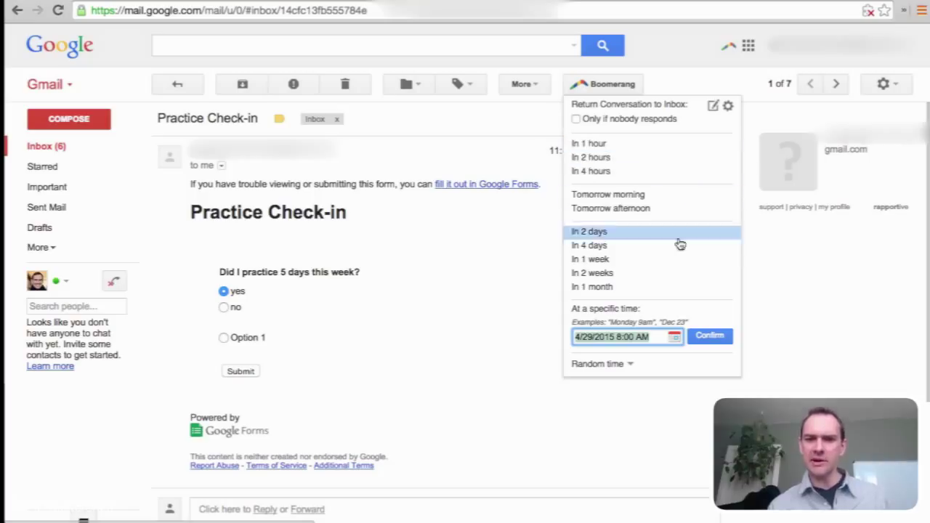
{"action": "left_click", "coordinate": [673, 338]}
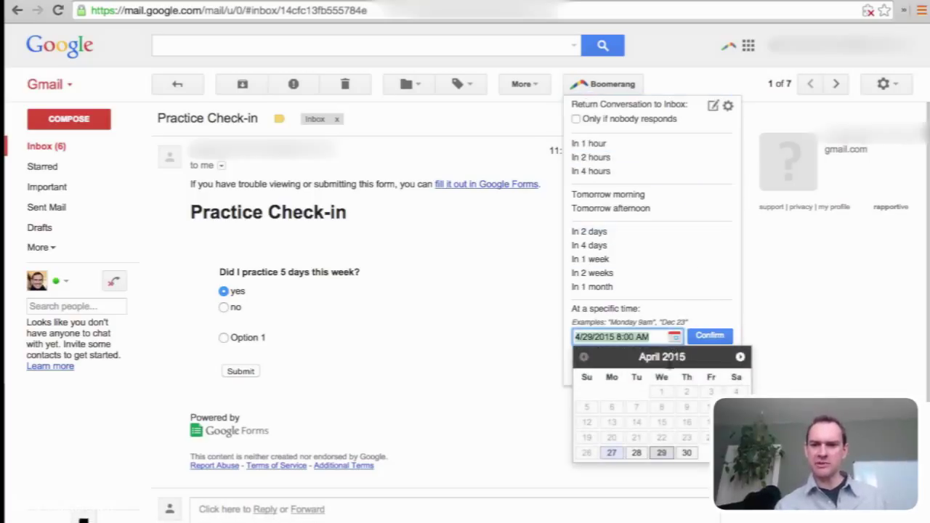
{"action": "left_click", "coordinate": [739, 357]}
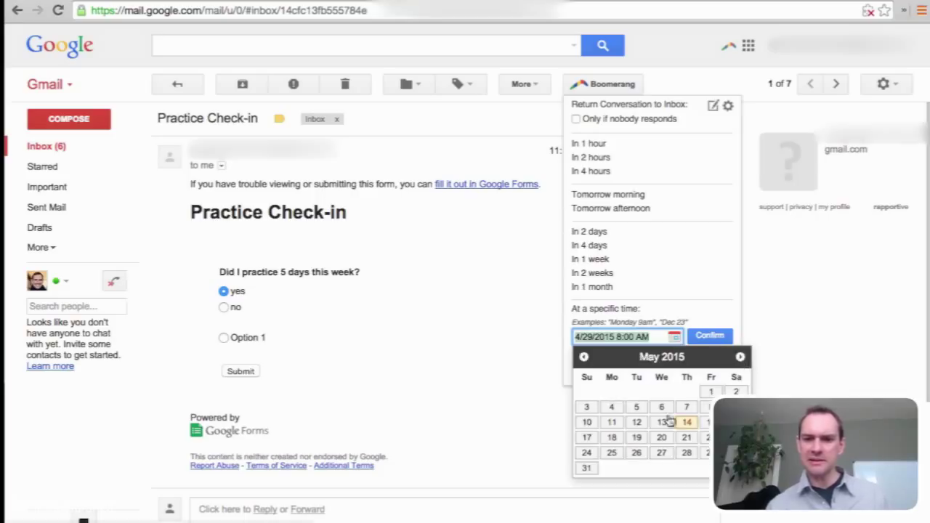
{"action": "left_click", "coordinate": [586, 406]}
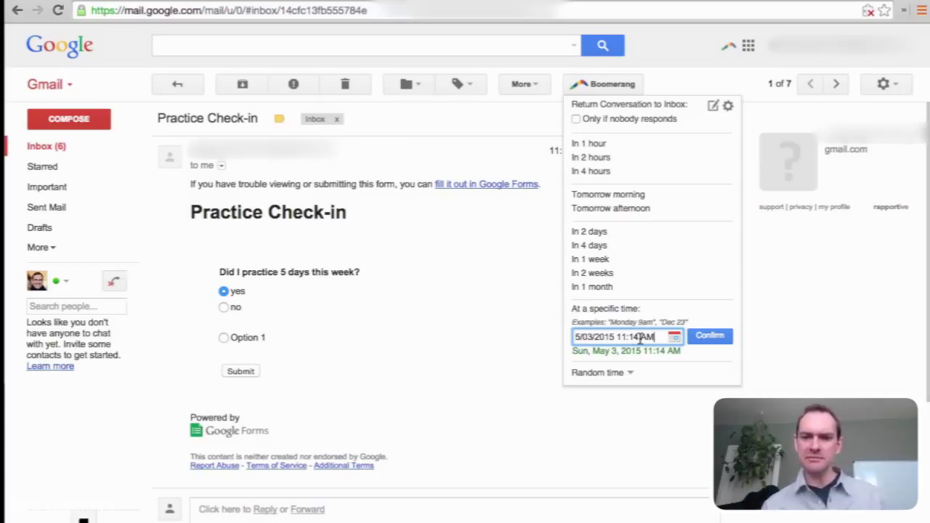
Set the return time to 5:00 PM, confirm, and grant Boomerang account access
{"action": "double_click", "coordinate": [629, 339]}
{"action": "type", "text": "5 "}
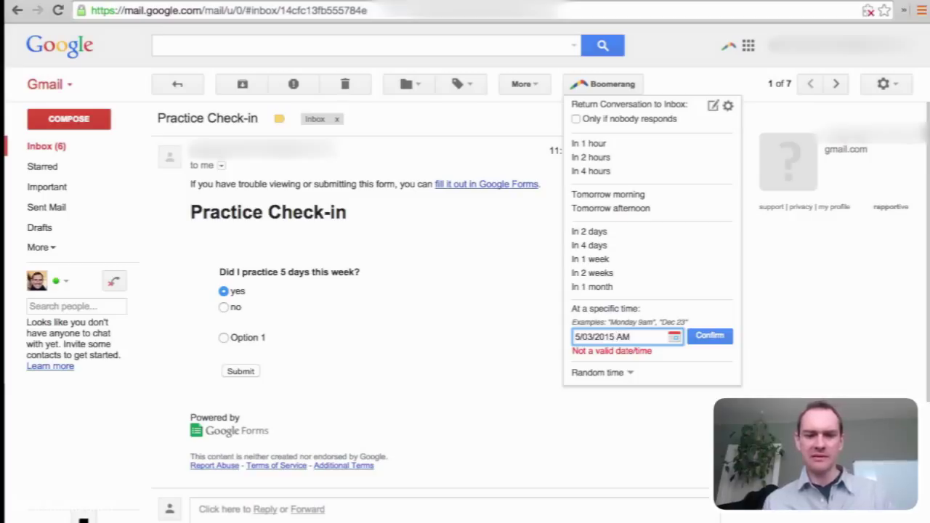
{"action": "type", "text": "5"}
{"action": "key", "text": "BackSpace"}
{"action": "type", "text": "p"}
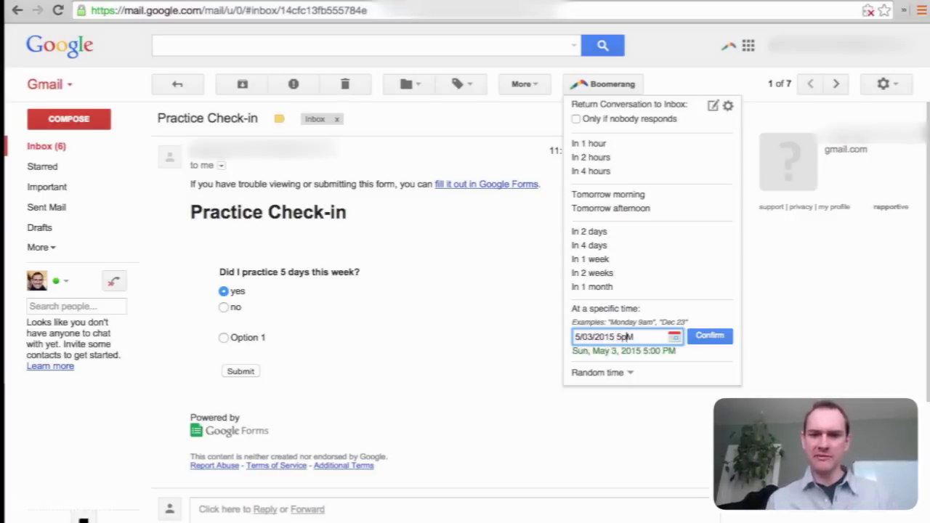
{"action": "left_click", "coordinate": [709, 336]}
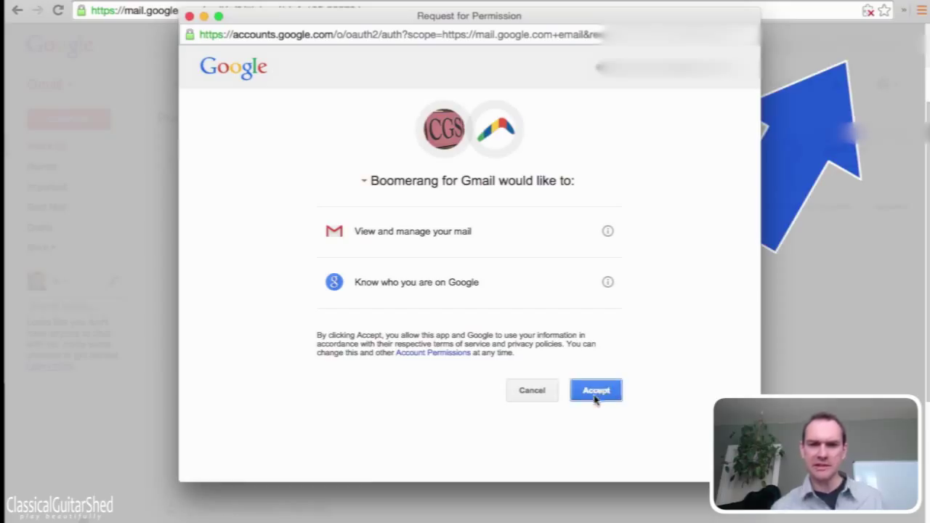
{"action": "left_click", "coordinate": [595, 393]}
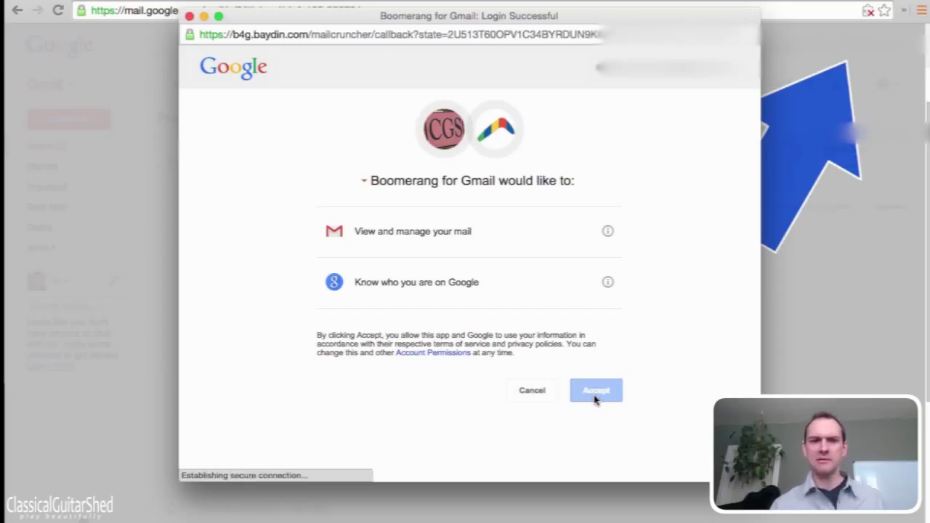